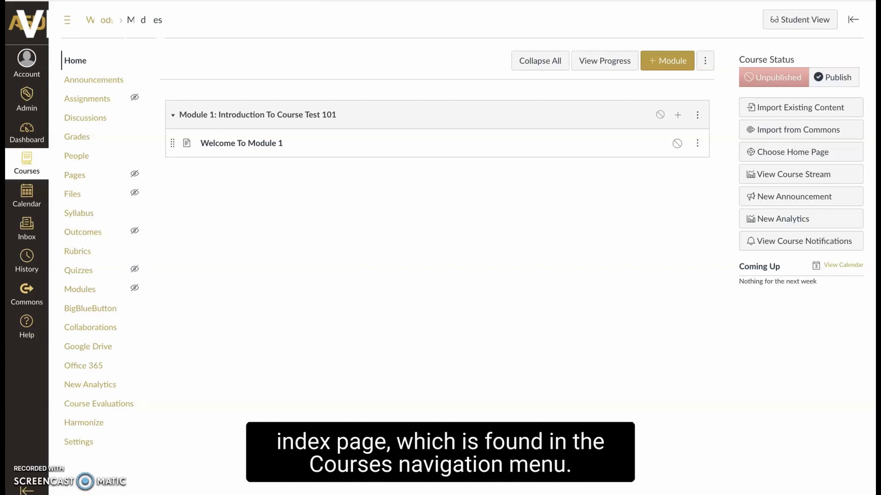
Open the course's quiz list and create a new quiz
click(77, 271)
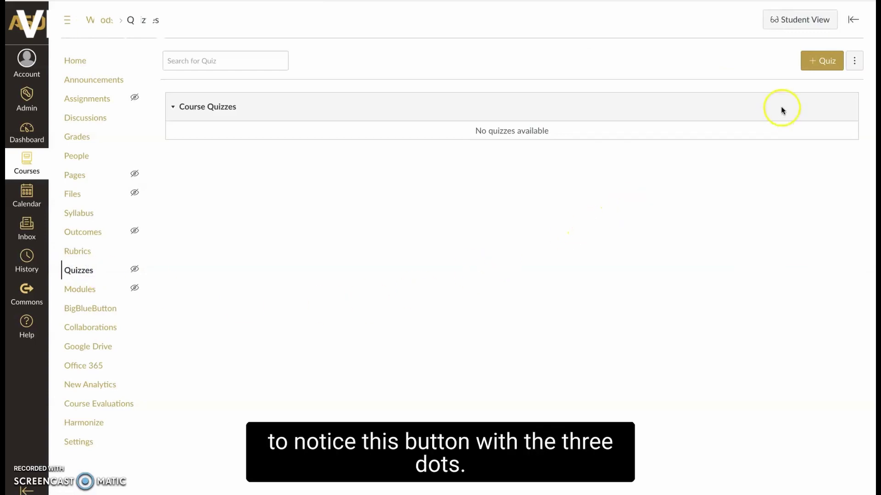
click(855, 64)
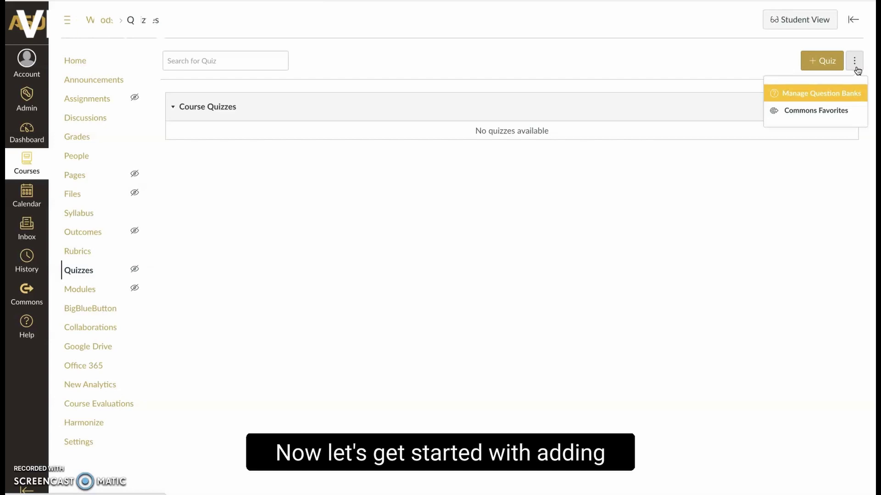
click(778, 149)
click(816, 64)
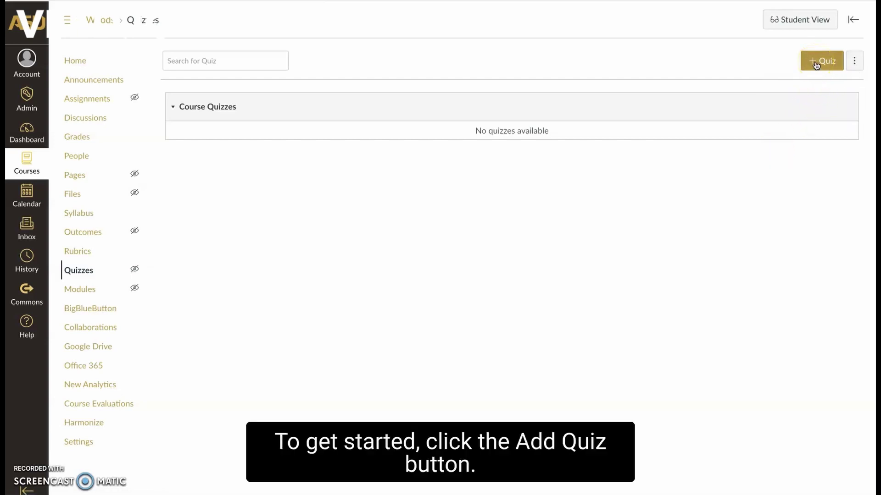
click(816, 64)
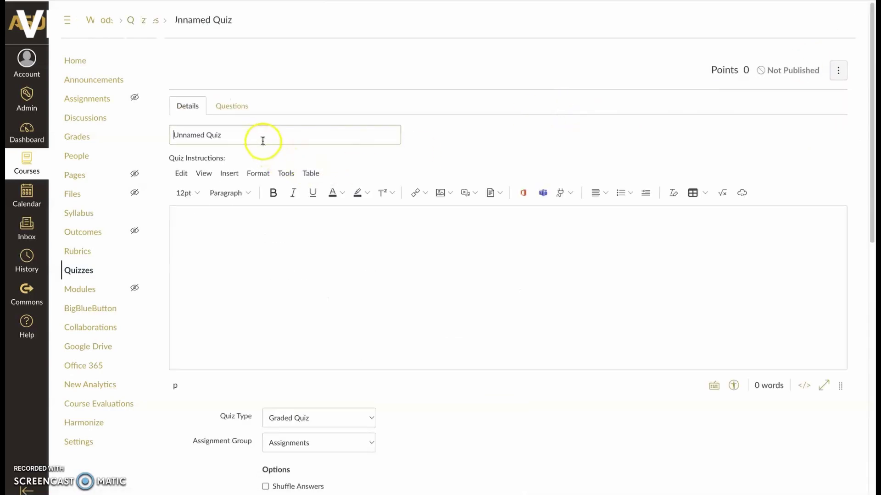
Title the quiz "Name your quiz" and place the cursor in the empty quiz instructions
drag(262, 139, 169, 134)
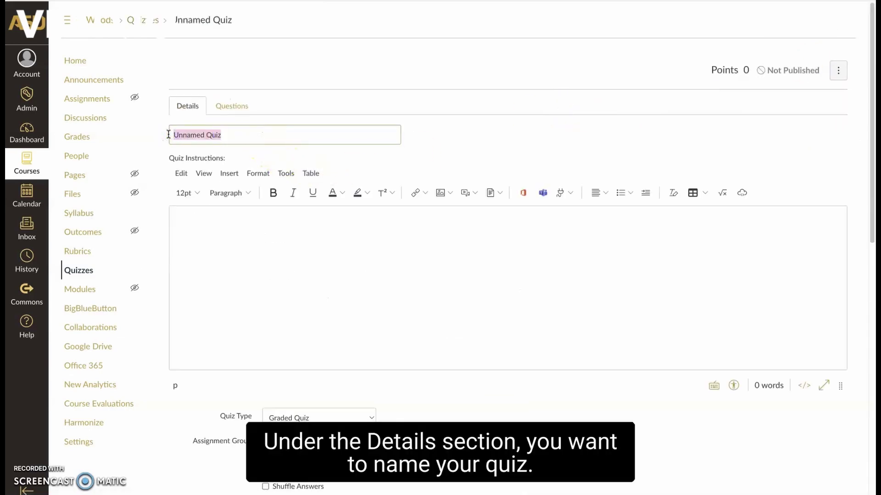
text(Name )
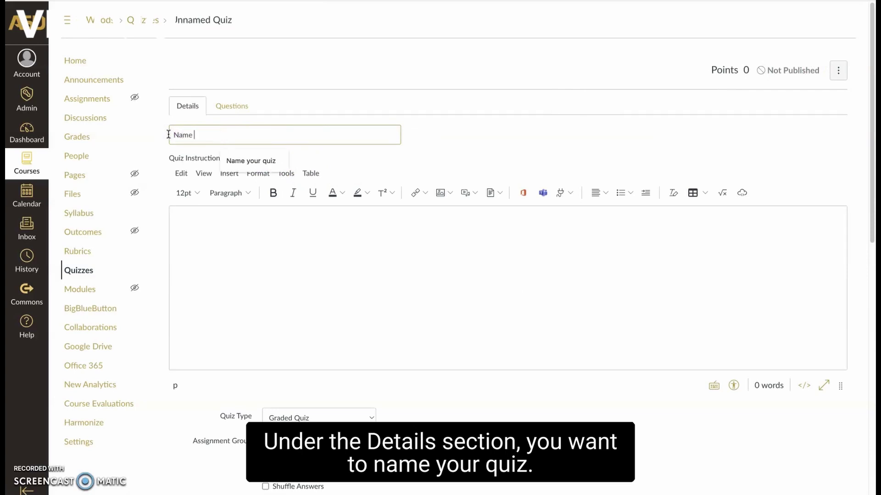
text(your quiz)
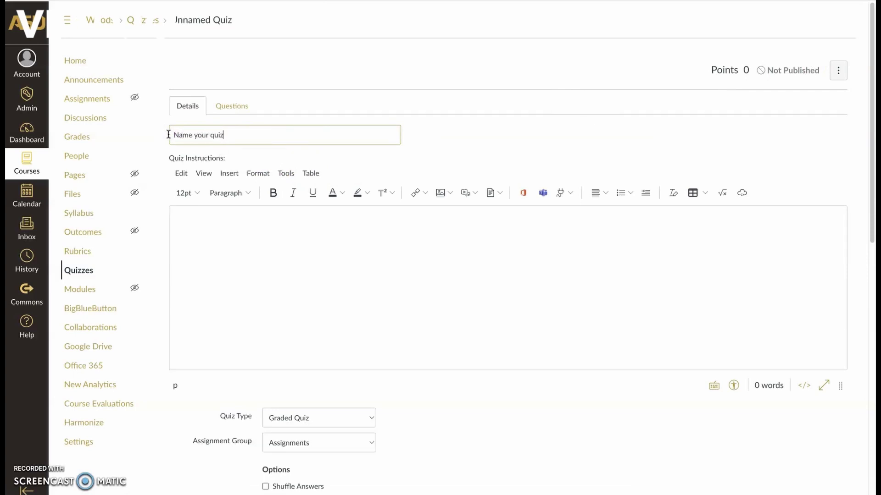
click(211, 233)
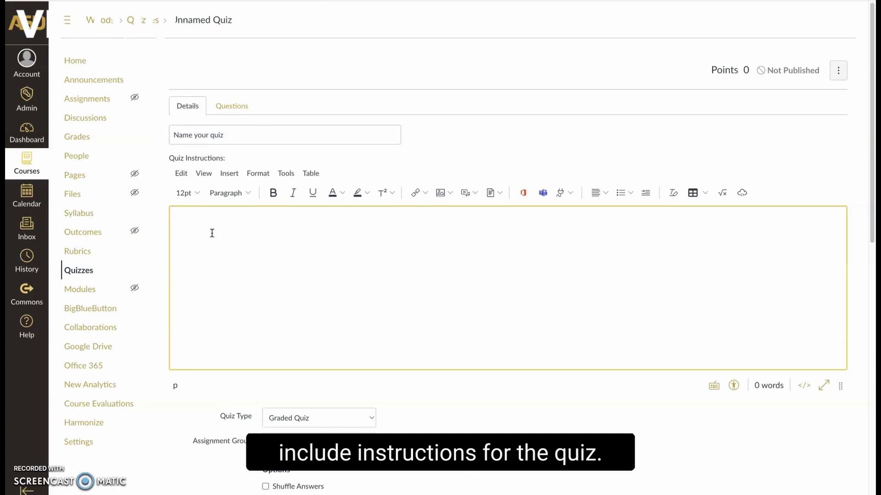
click(395, 222)
click(448, 225)
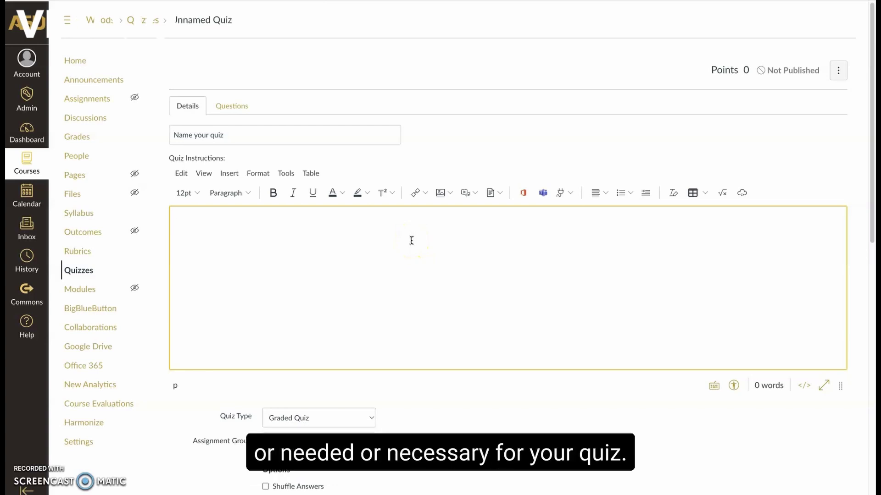
Examine the quiz type and assignment group choices, the quiz options, the quiz restrictions and the assignment dates
scroll(412, 240, down, 3)
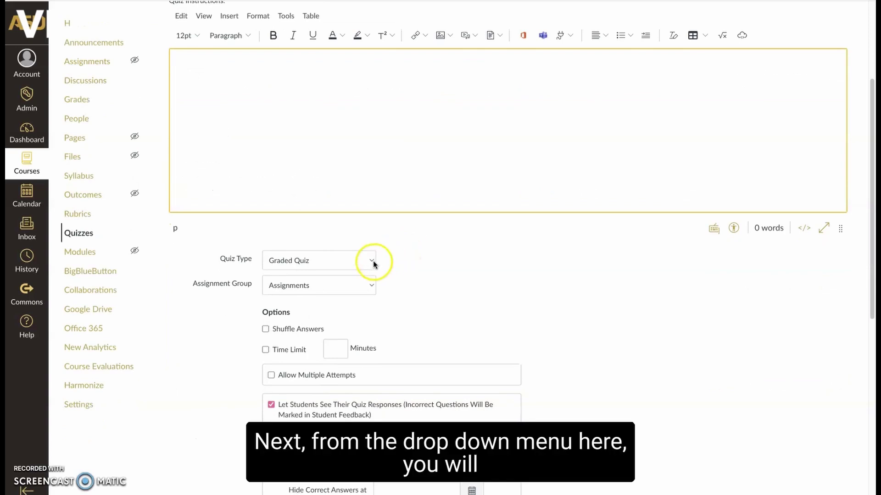
click(372, 261)
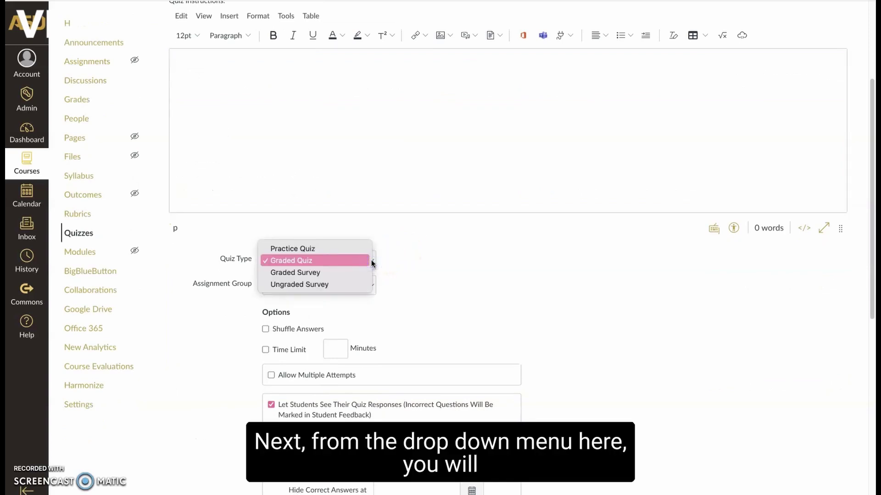
click(460, 303)
click(374, 286)
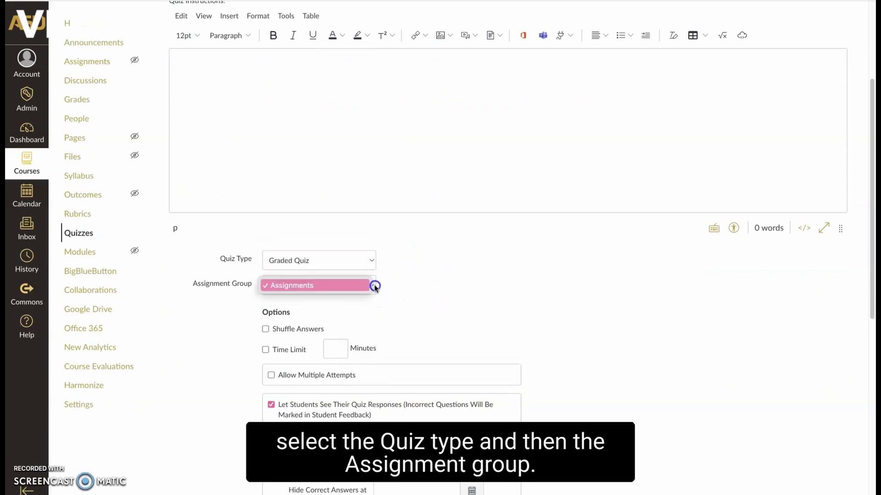
click(391, 308)
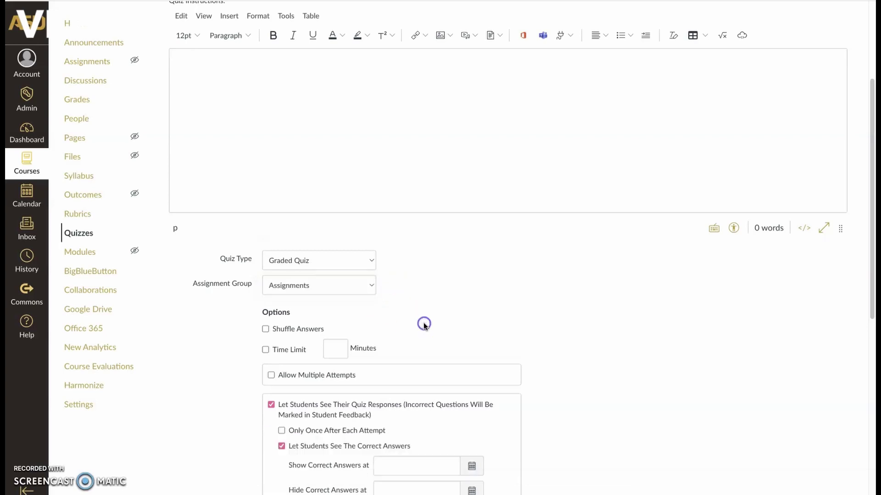
click(256, 316)
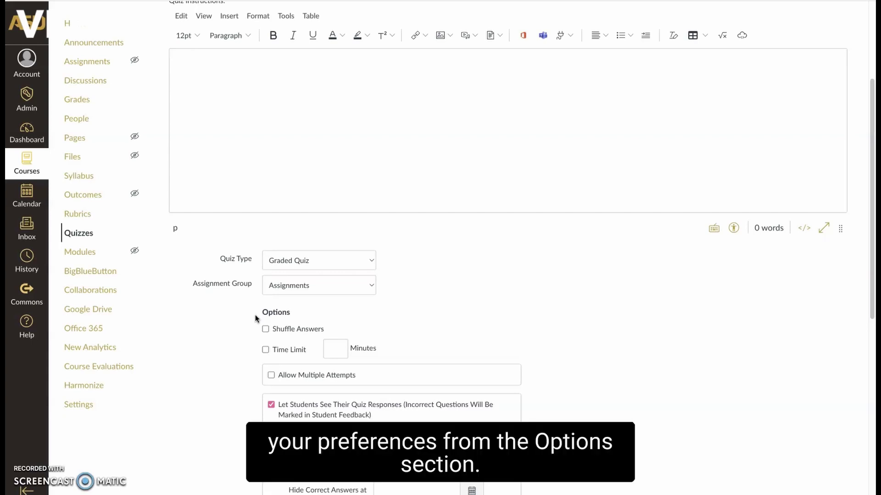
scroll(255, 314, down, 4)
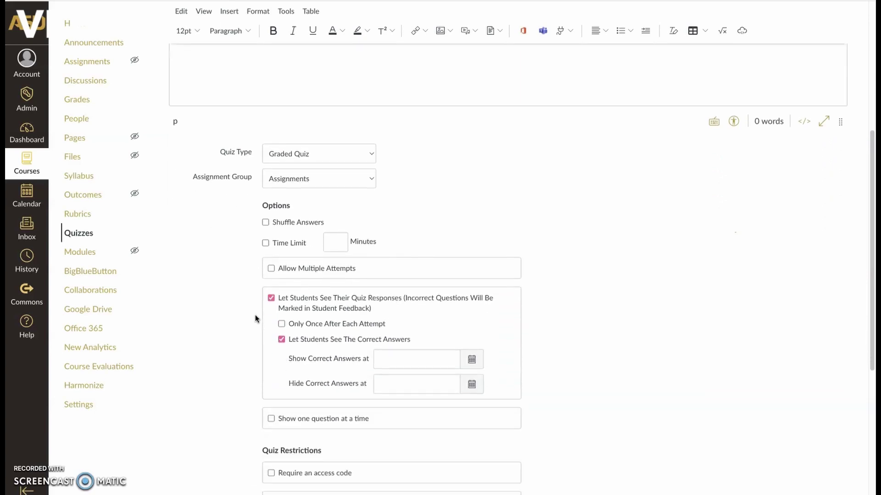
scroll(255, 318, down, 1)
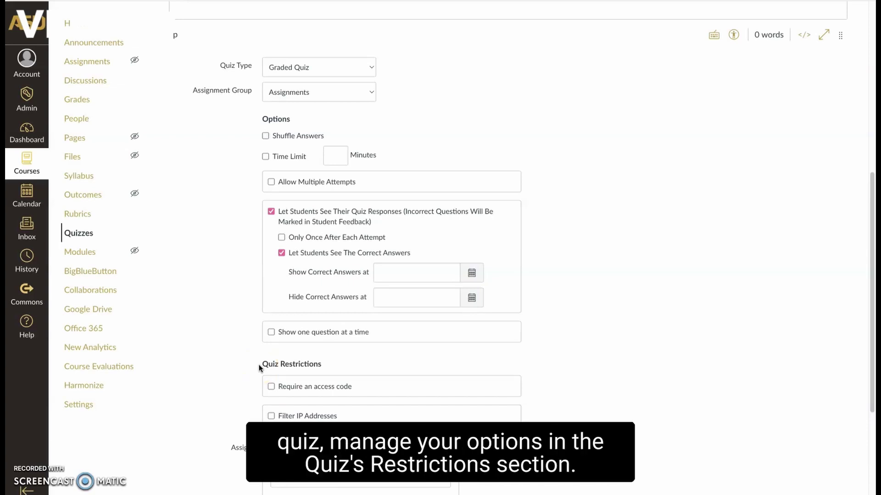
scroll(259, 367, down, 3)
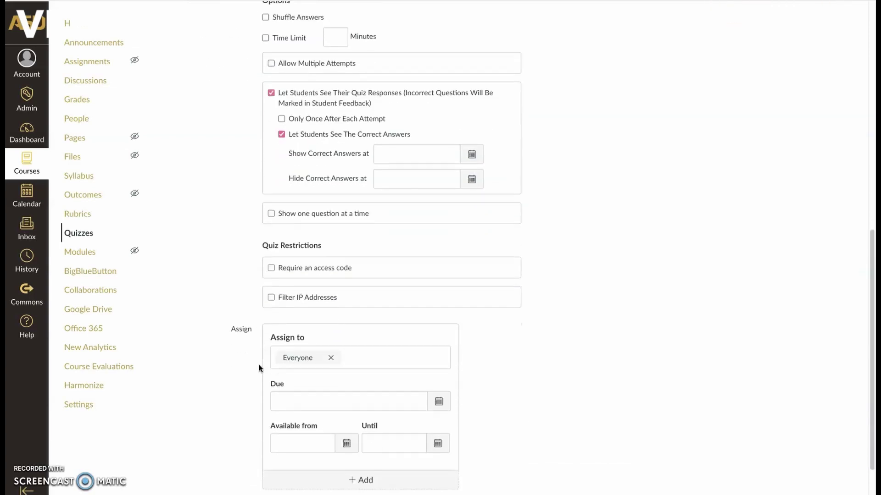
drag(255, 349, 245, 320)
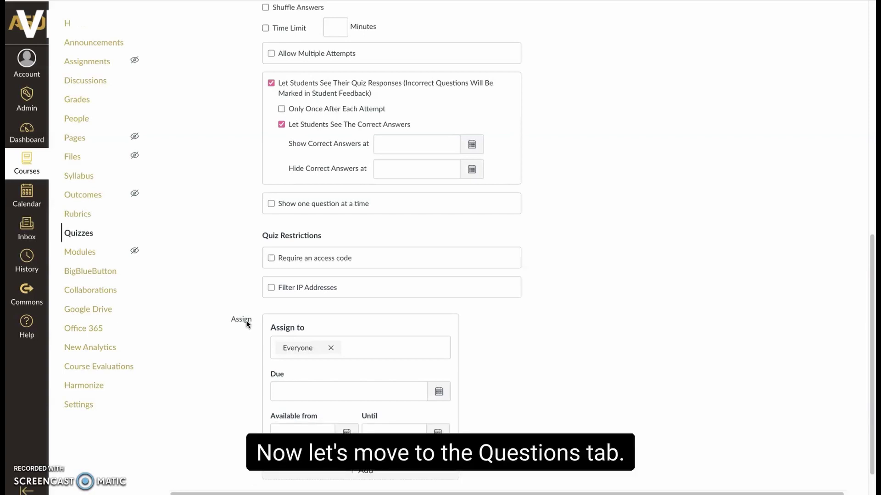
Add a Multiple Choice question to the quiz, titled "Title", with the question text "Content"
scroll(246, 320, up, 10)
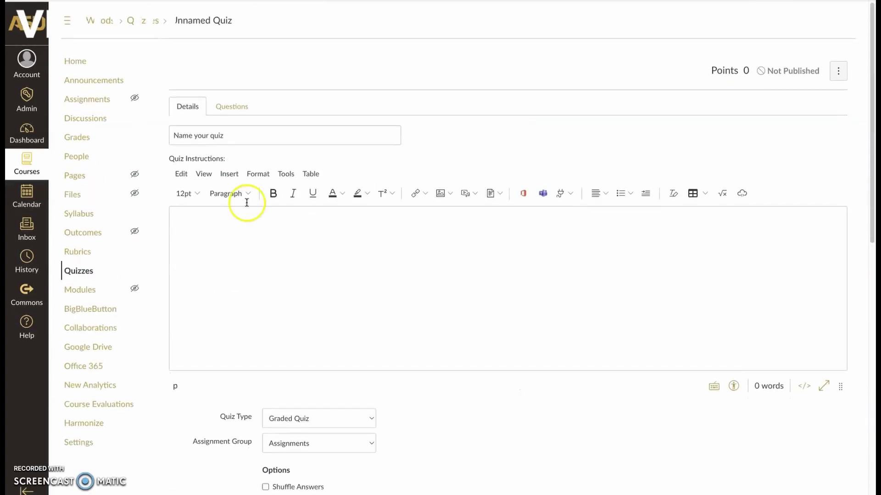
click(226, 101)
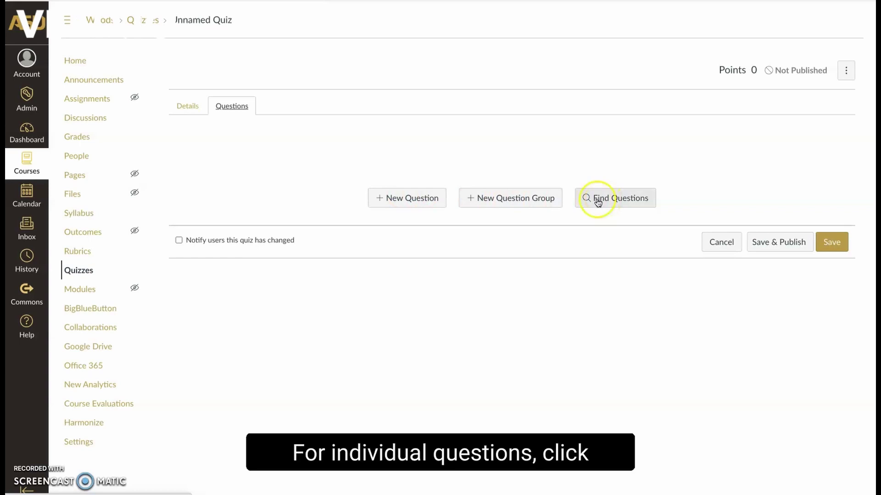
click(416, 202)
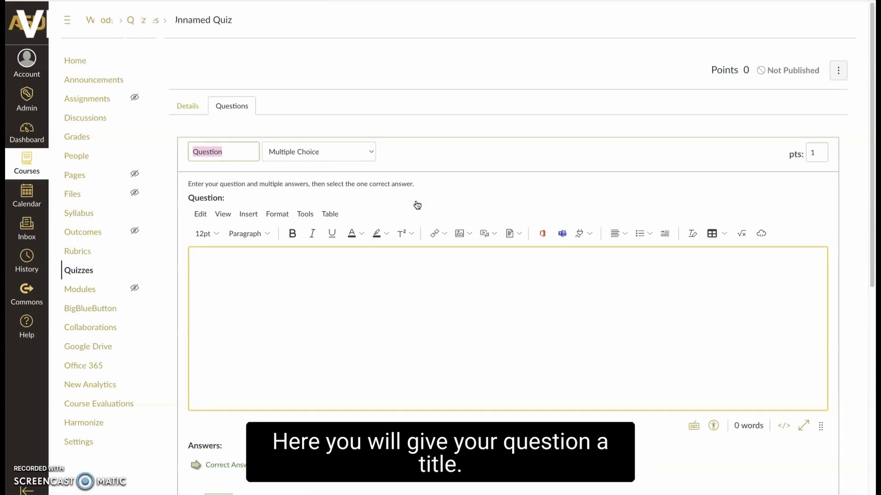
text(Title)
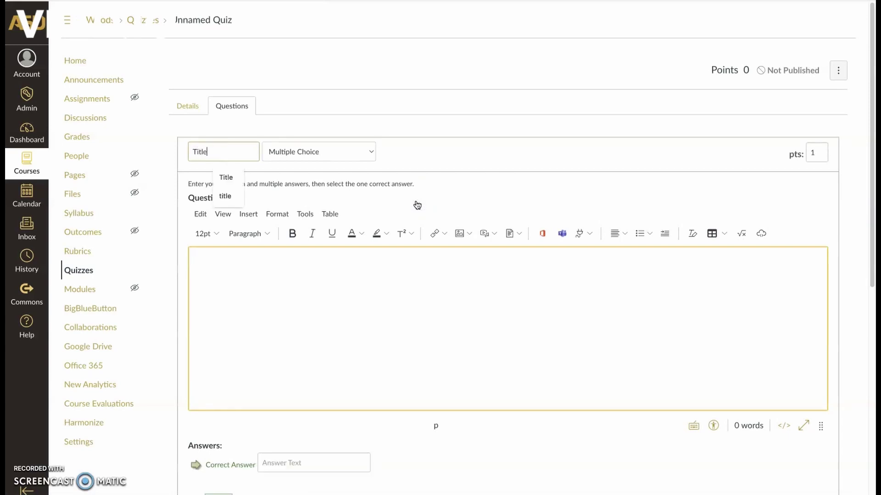
click(372, 151)
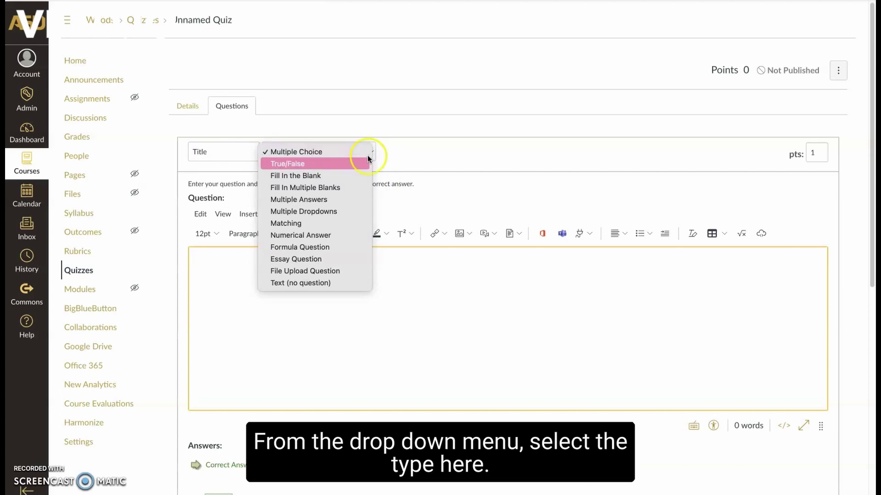
click(235, 273)
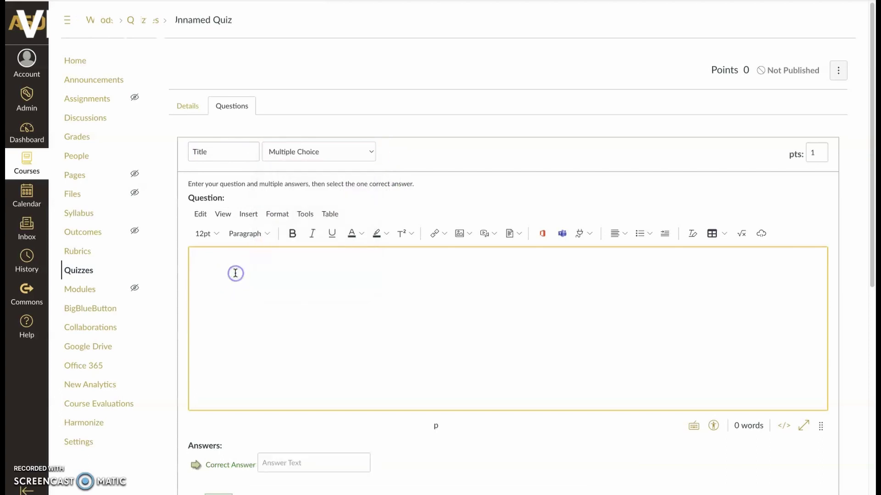
text(Content)
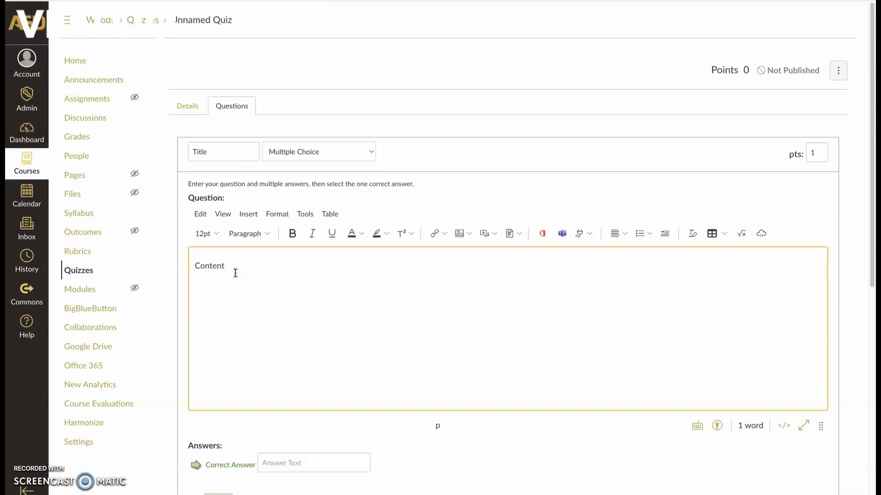
Mark the first answer as the correct one and add the comment "Feedback" to it
scroll(236, 274, down, 4)
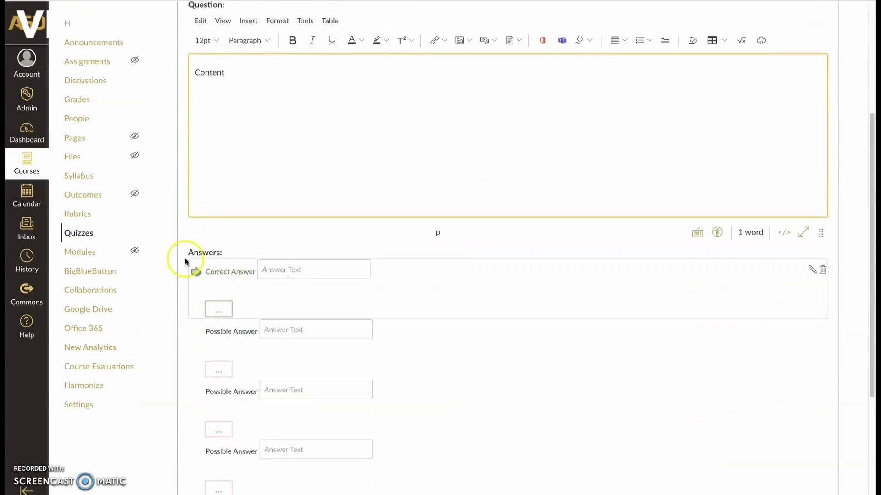
scroll(246, 358, down, 2)
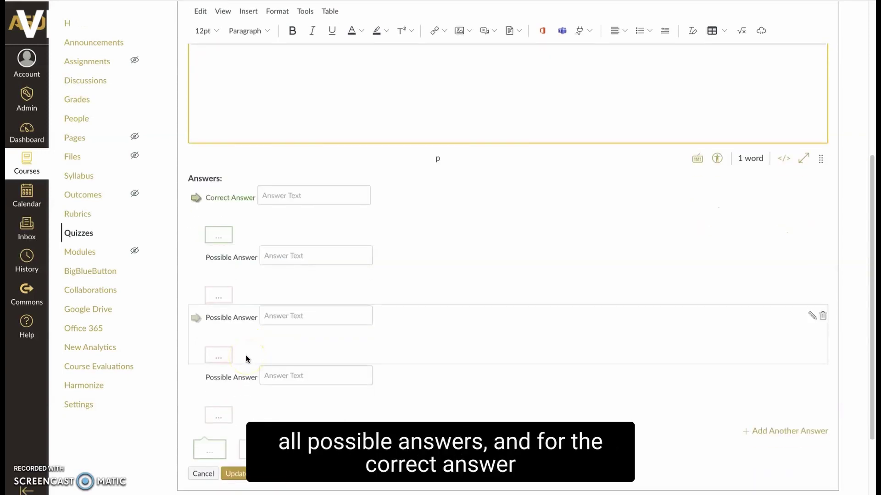
scroll(243, 320, up, 1)
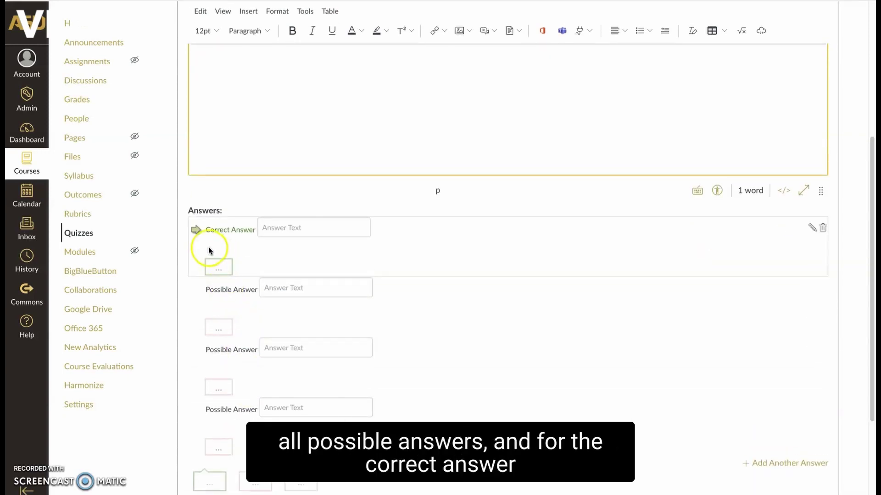
click(195, 231)
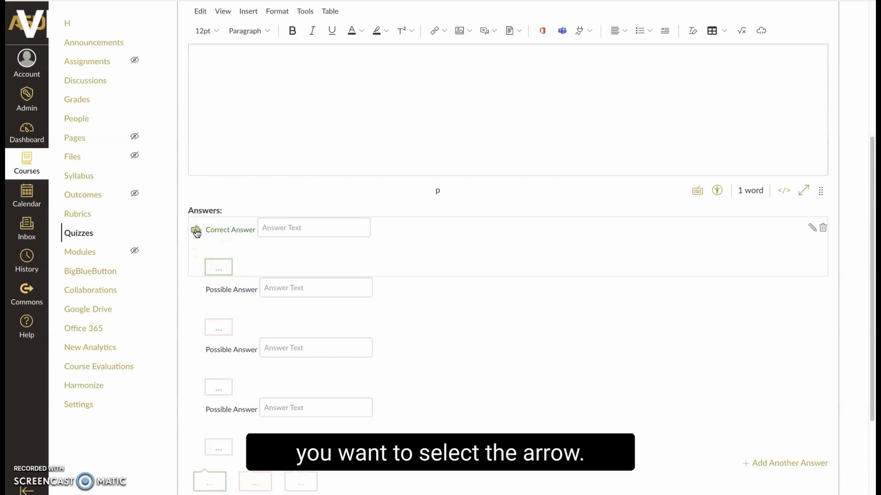
click(219, 268)
click(239, 332)
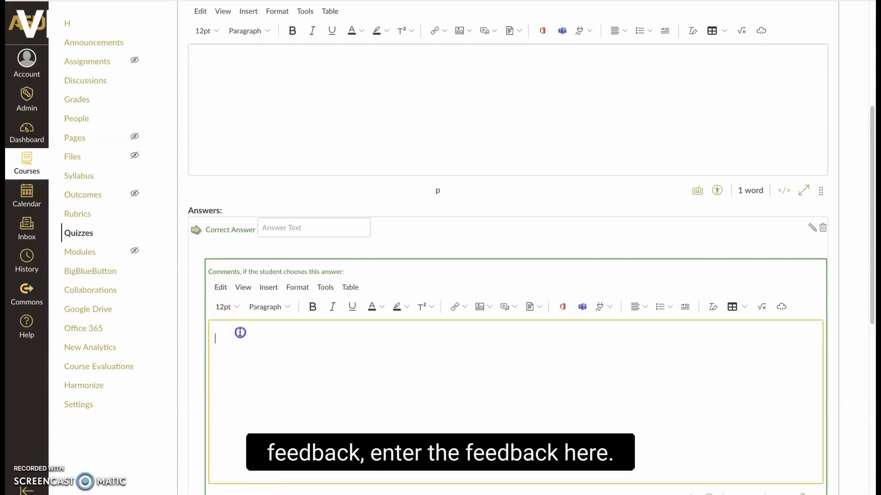
text(Feedback)
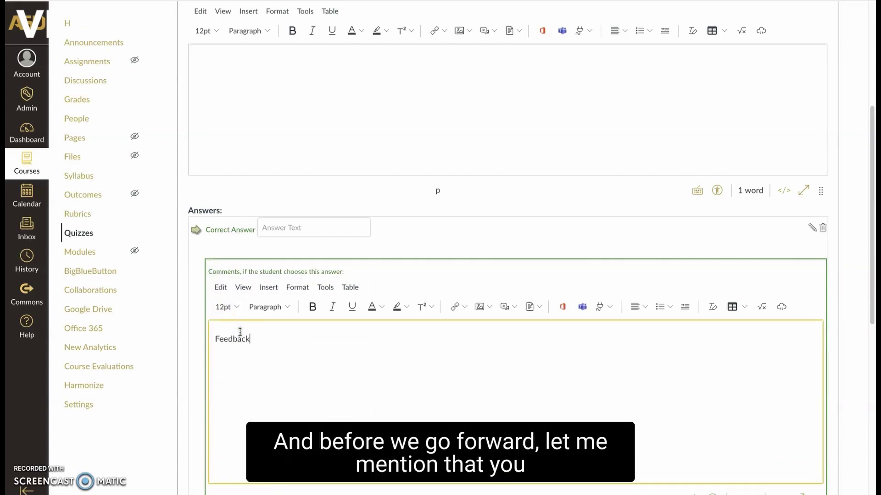
Set the question's point value to 2
scroll(240, 330, up, 5)
click(820, 158)
double_click(819, 156)
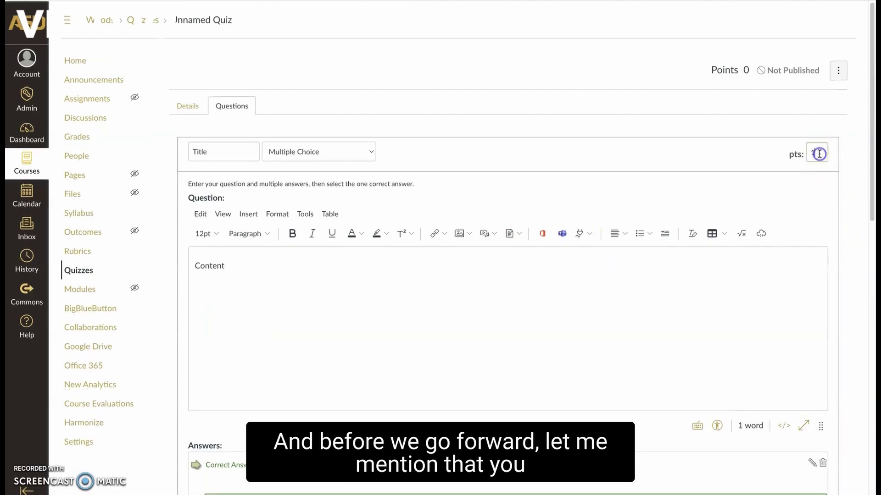
key(BackSpace)
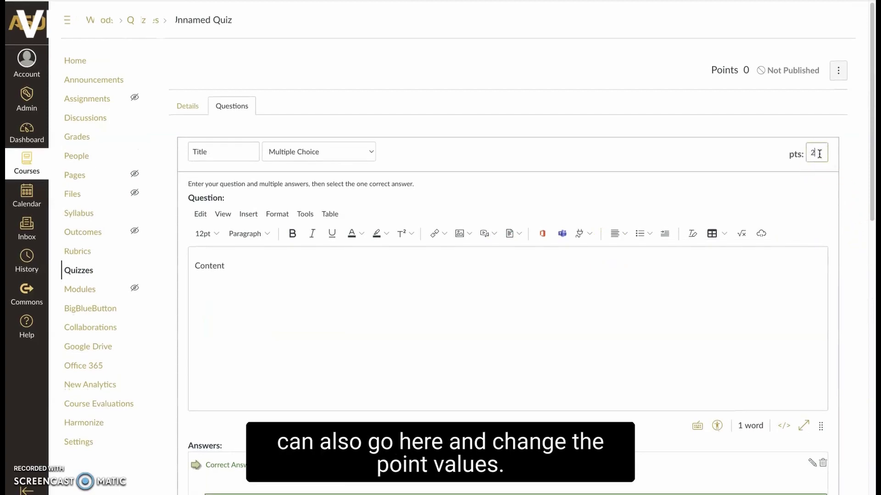
text(2)
scroll(732, 232, down, 14)
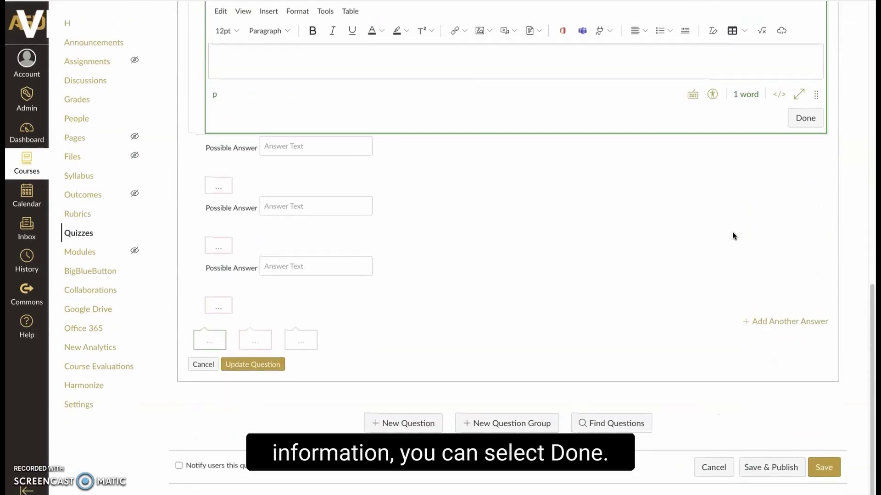
click(737, 321)
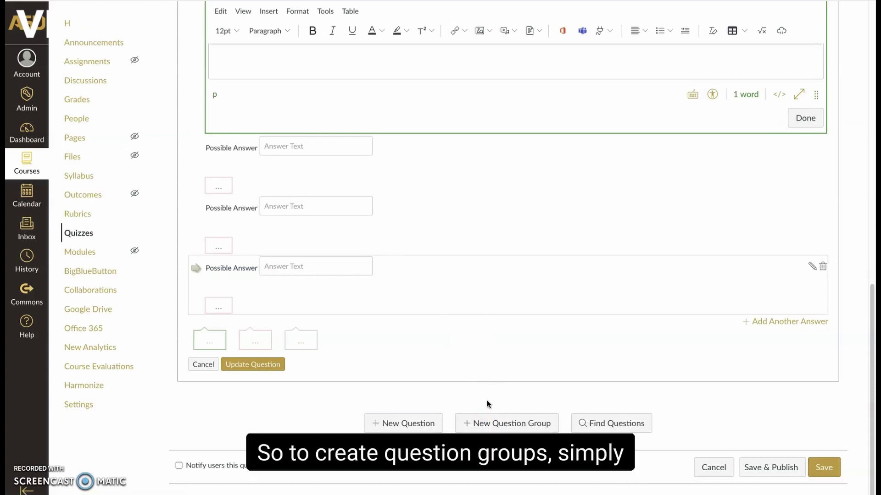
Create a question group named "Name your group" that picks 5 questions at 2 points per question
click(492, 425)
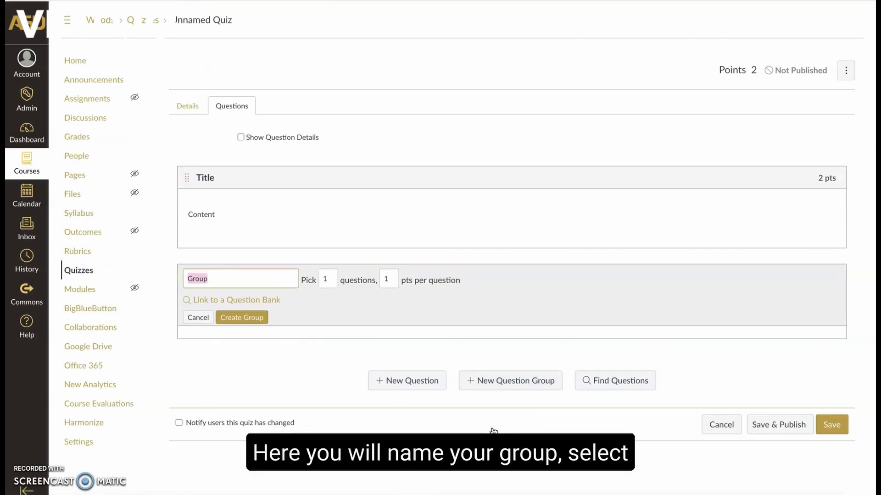
text(Name your group)
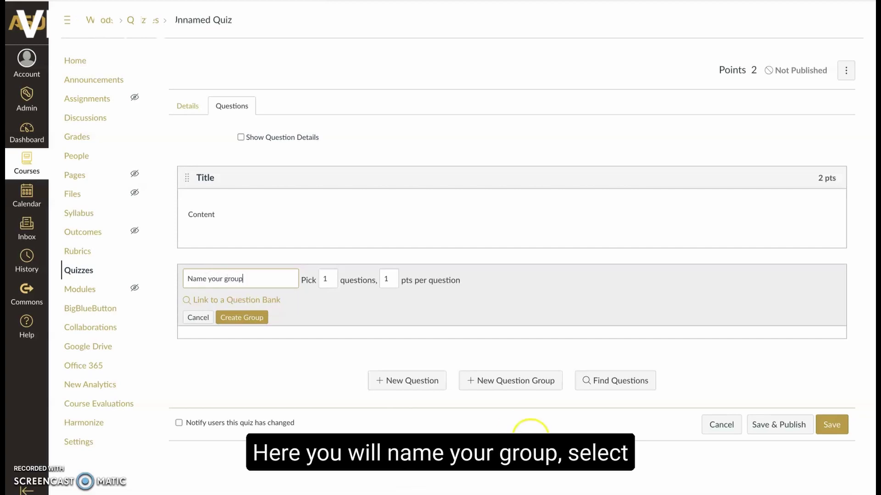
click(328, 279)
key(BackSpace)
text(5)
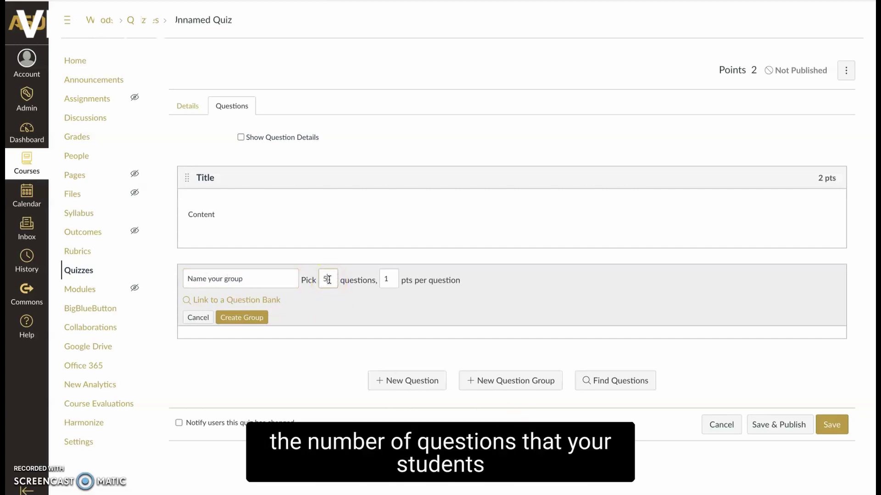
click(391, 275)
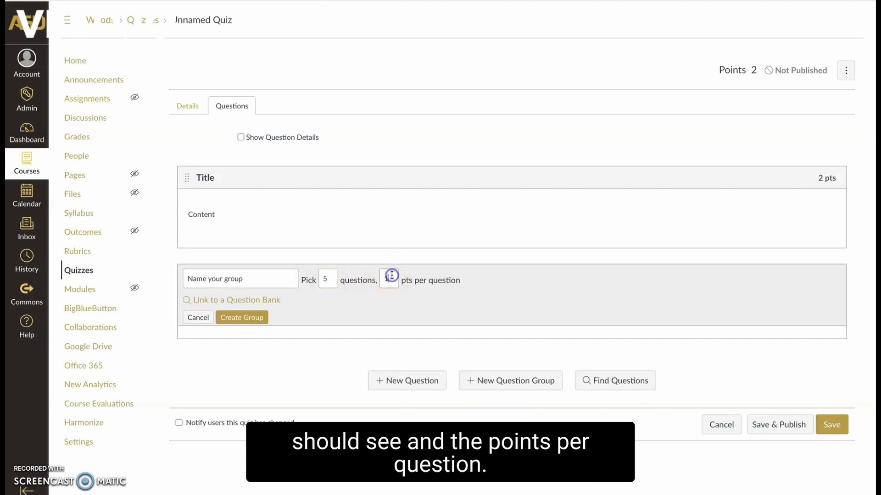
key(BackSpace)
text(2)
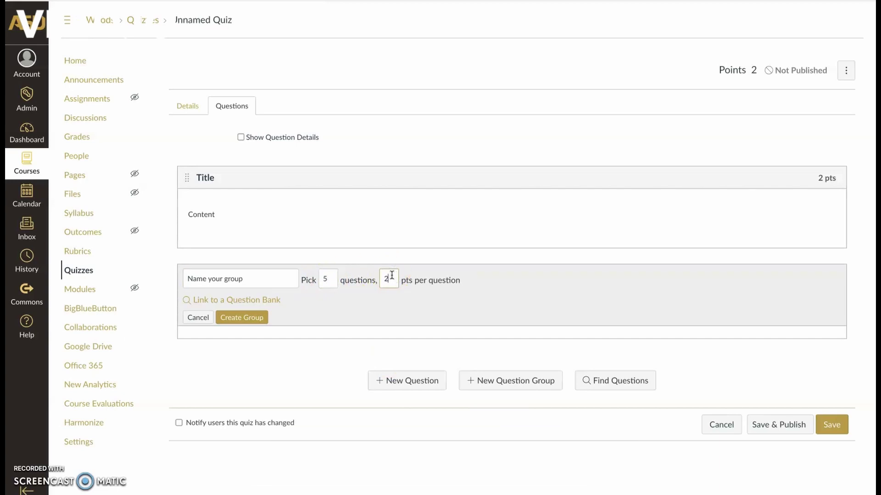
click(234, 304)
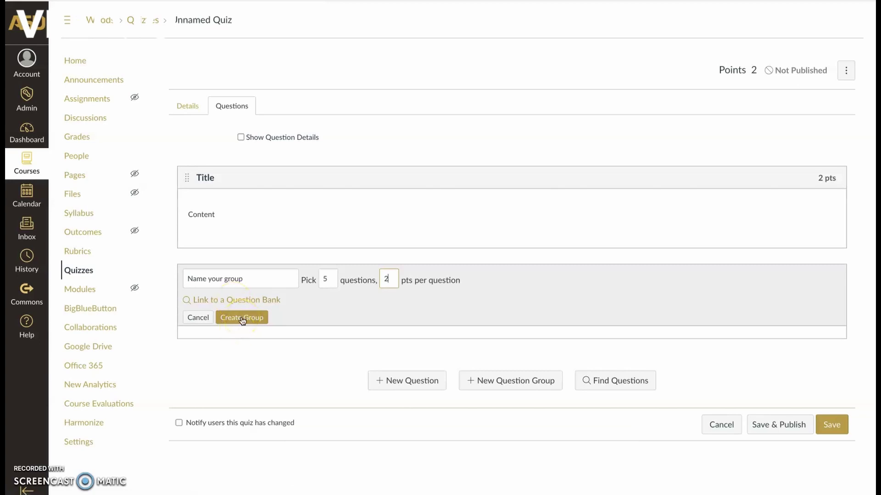
Add further Multiple Choice questions below the question group, leaving their question text and answers blank
click(394, 385)
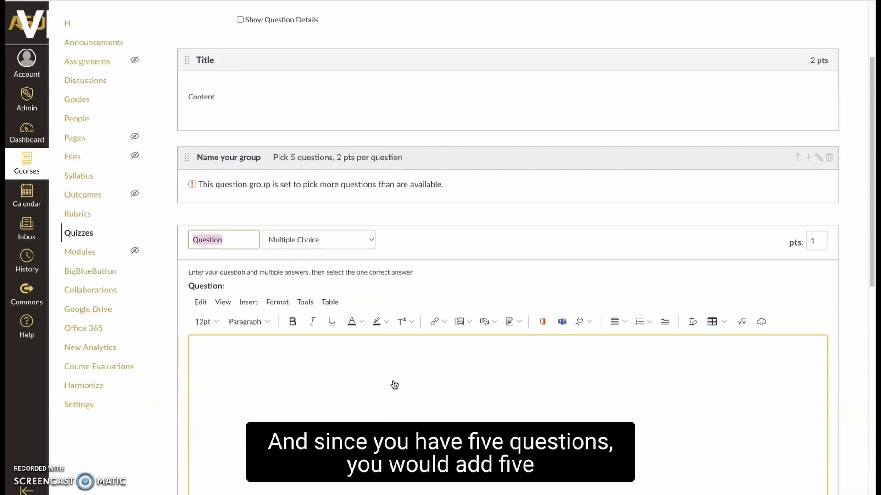
scroll(395, 385, down, 6)
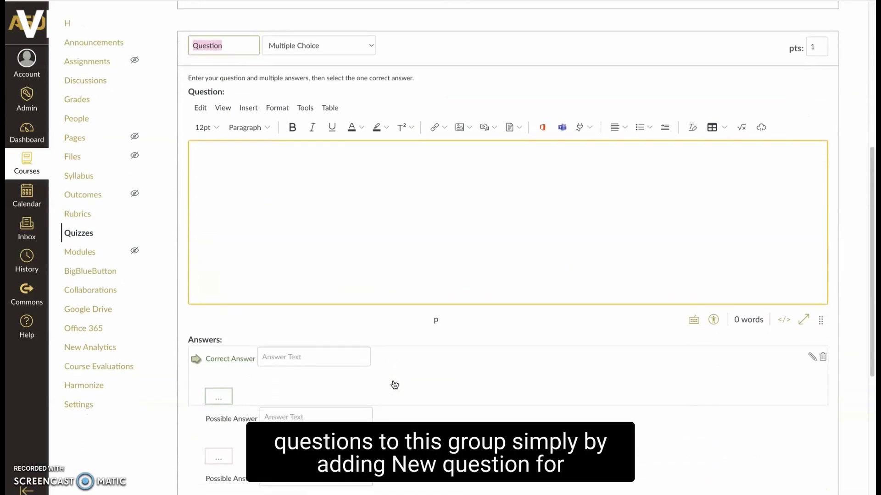
scroll(394, 384, down, 2)
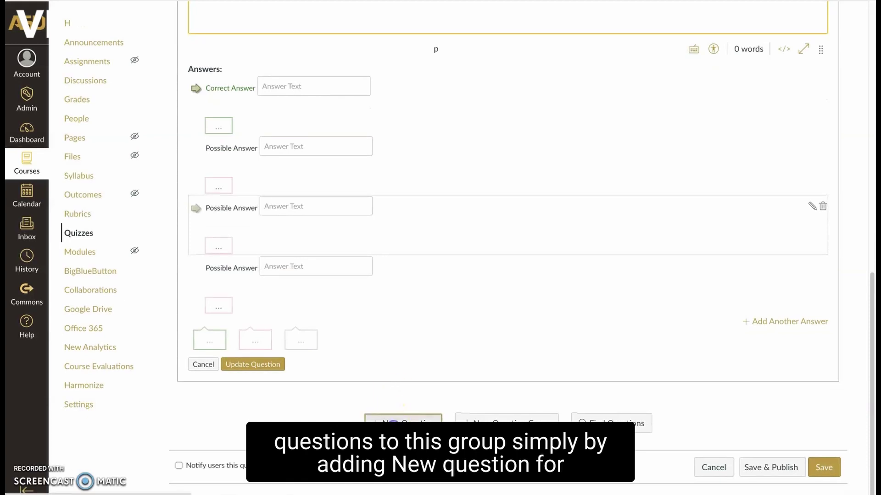
click(394, 415)
scroll(394, 420, down, 5)
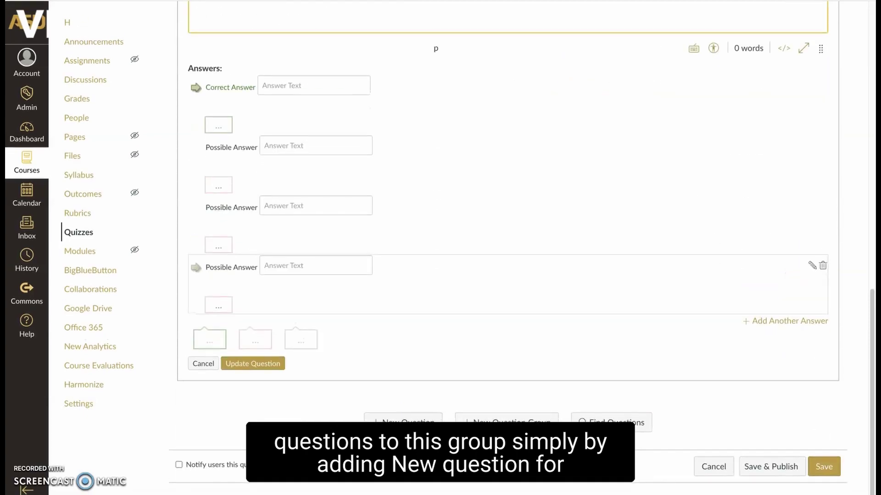
scroll(395, 422, down, 4)
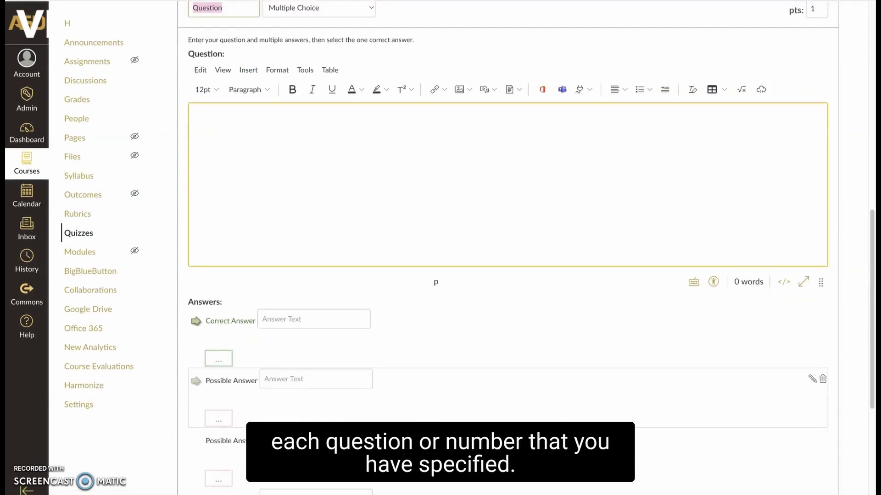
scroll(395, 426, down, 2)
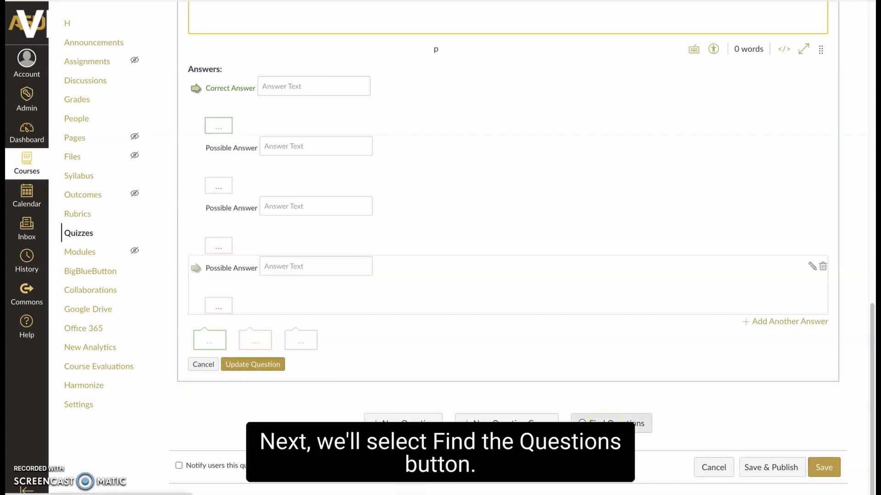
Review the question banks and question group choice for adding existing questions, and close the question finder without adding any
click(604, 426)
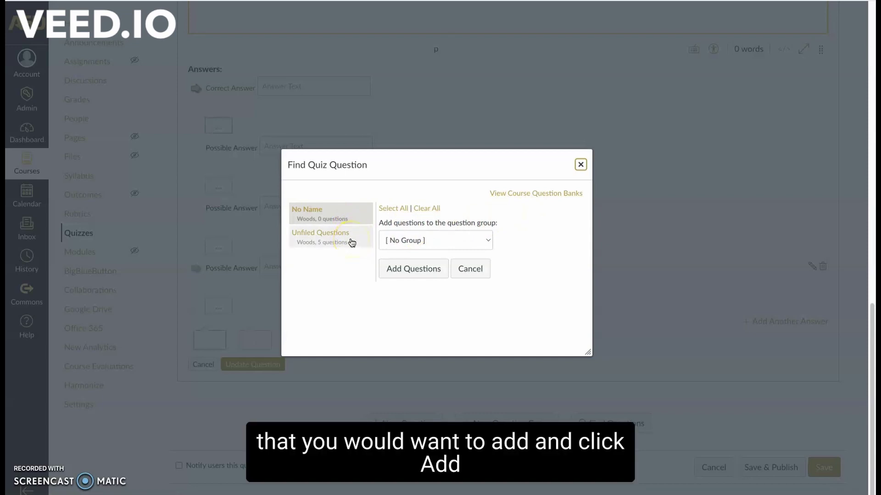
click(407, 271)
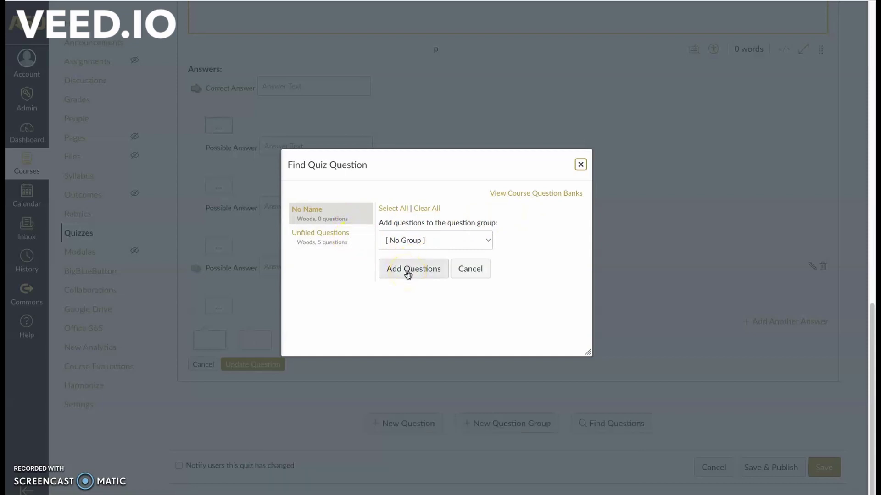
click(414, 273)
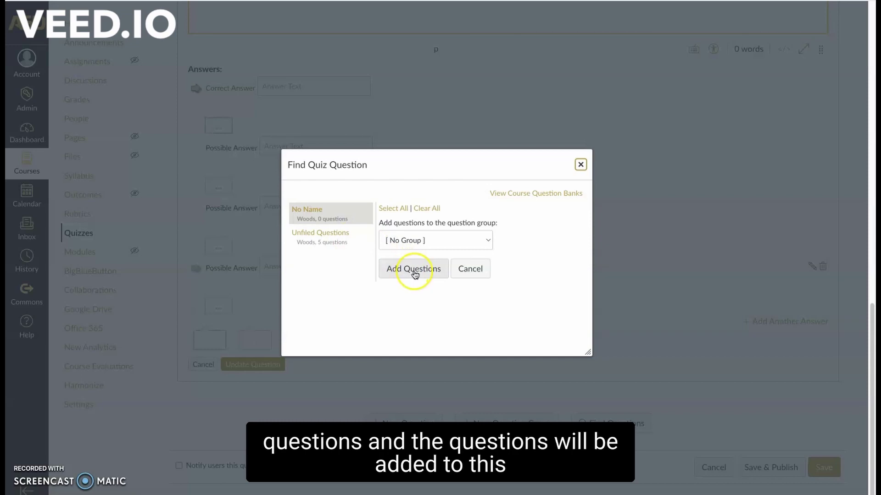
click(471, 269)
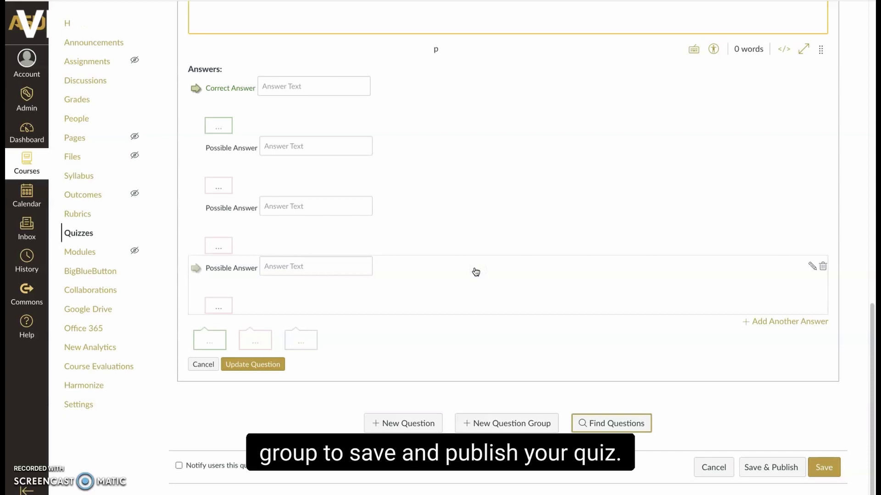
Save and publish the quiz, and open it in Student View
click(767, 468)
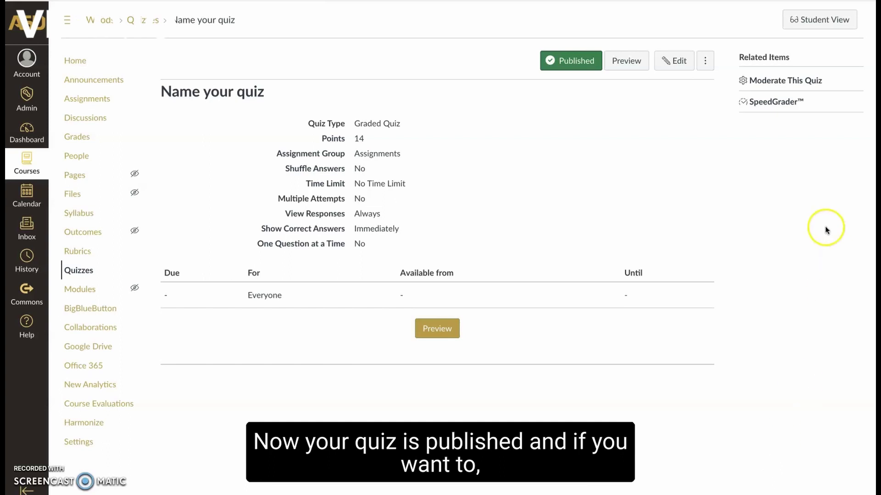
click(826, 25)
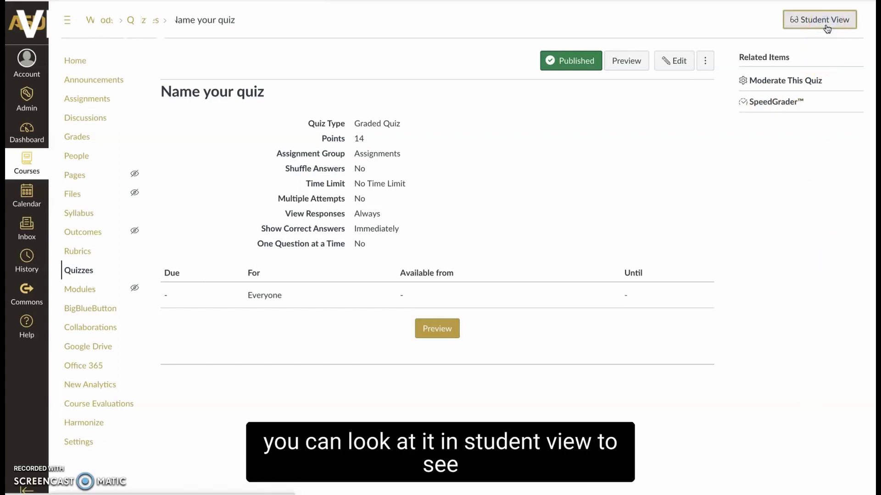